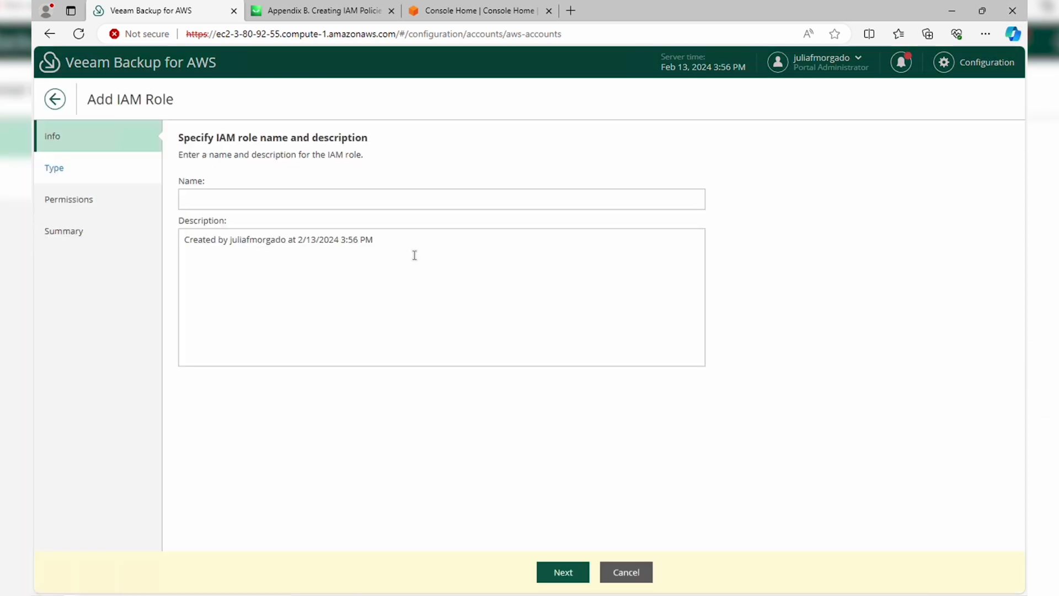
# - Name the new IAM role DR-role and set its type to IAM role from another account
pyautogui.click(304, 200)
pyautogui.write('DR-role')
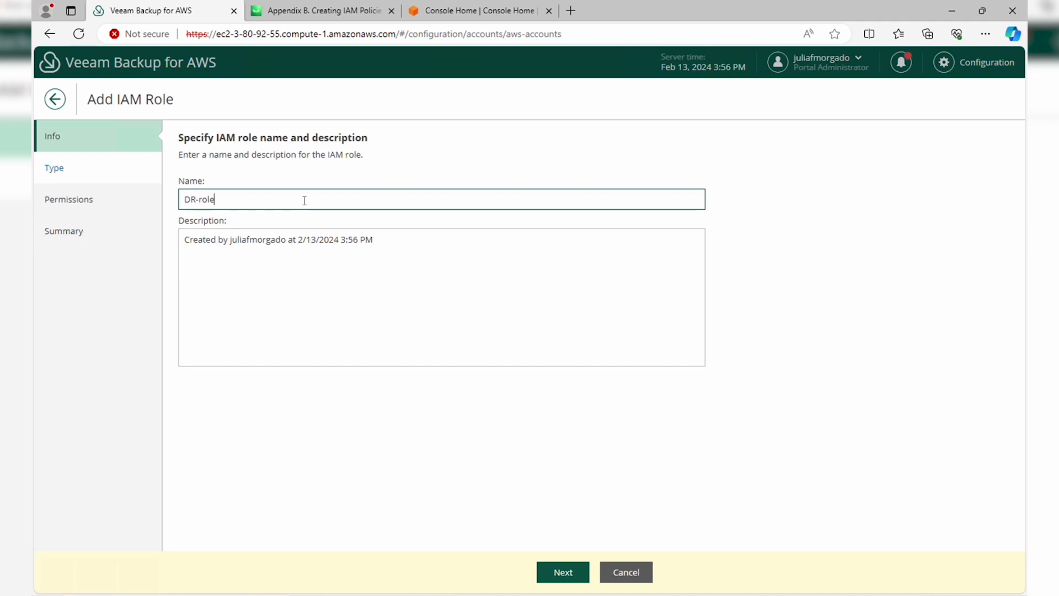
pyautogui.click(575, 575)
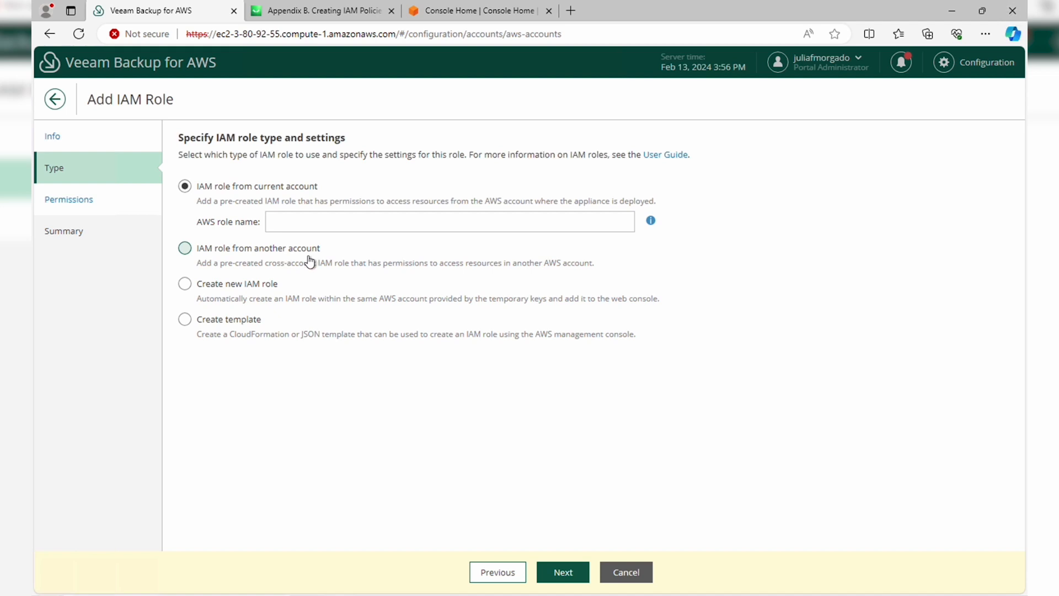
pyautogui.click(184, 283)
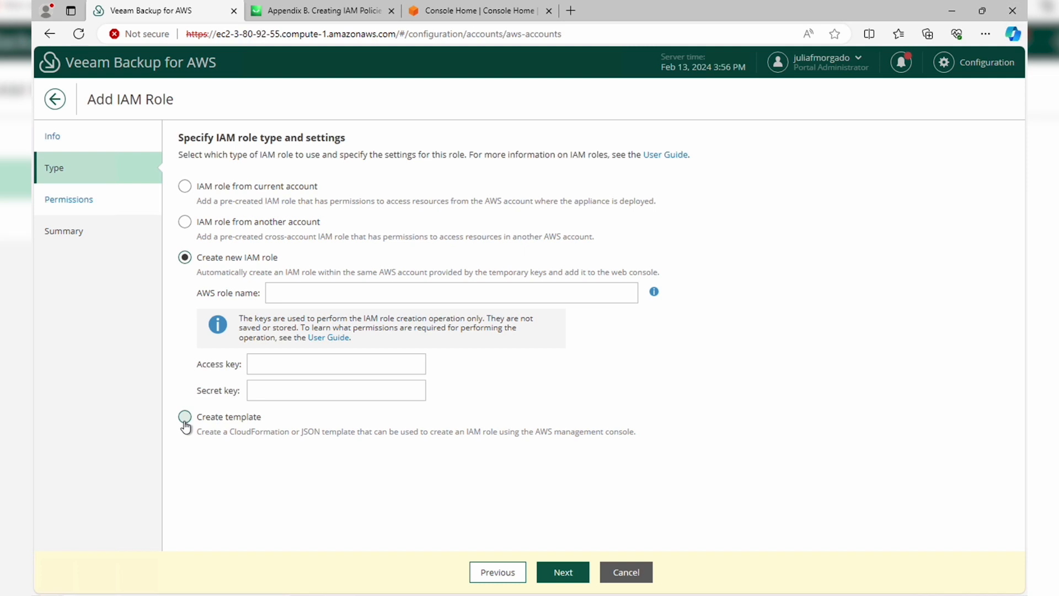
pyautogui.click(184, 223)
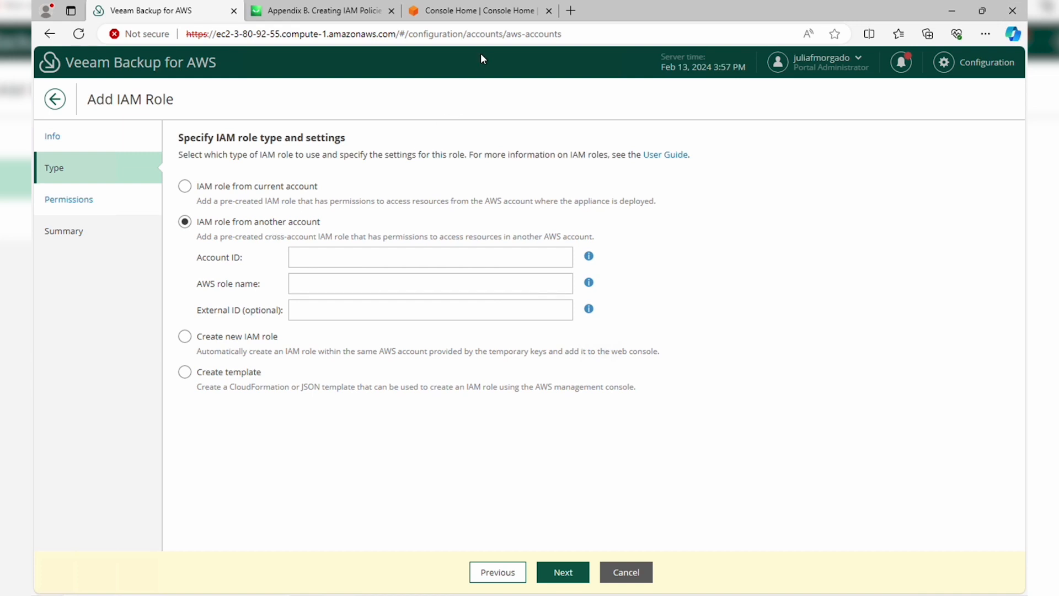
# - Switch to the AWS console, copy the current account's ID and sign out of that account
pyautogui.click(469, 16)
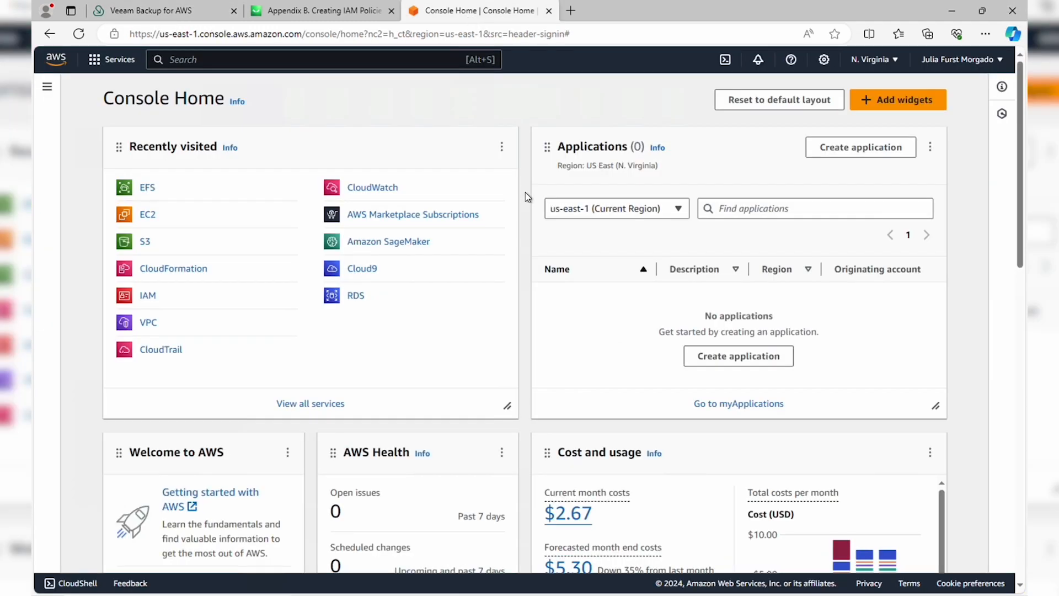
pyautogui.click(963, 61)
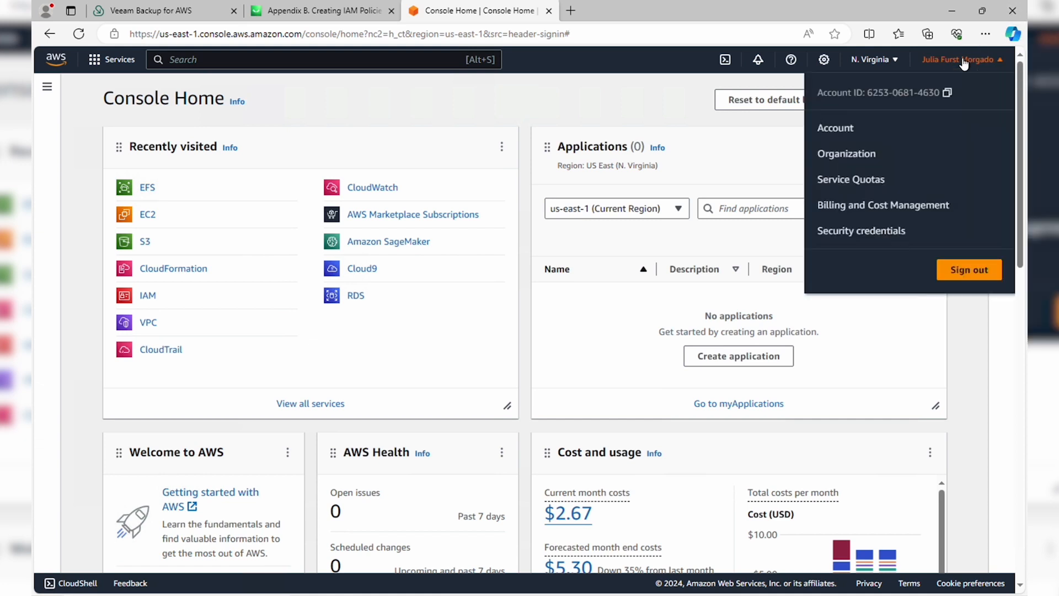
pyautogui.click(946, 92)
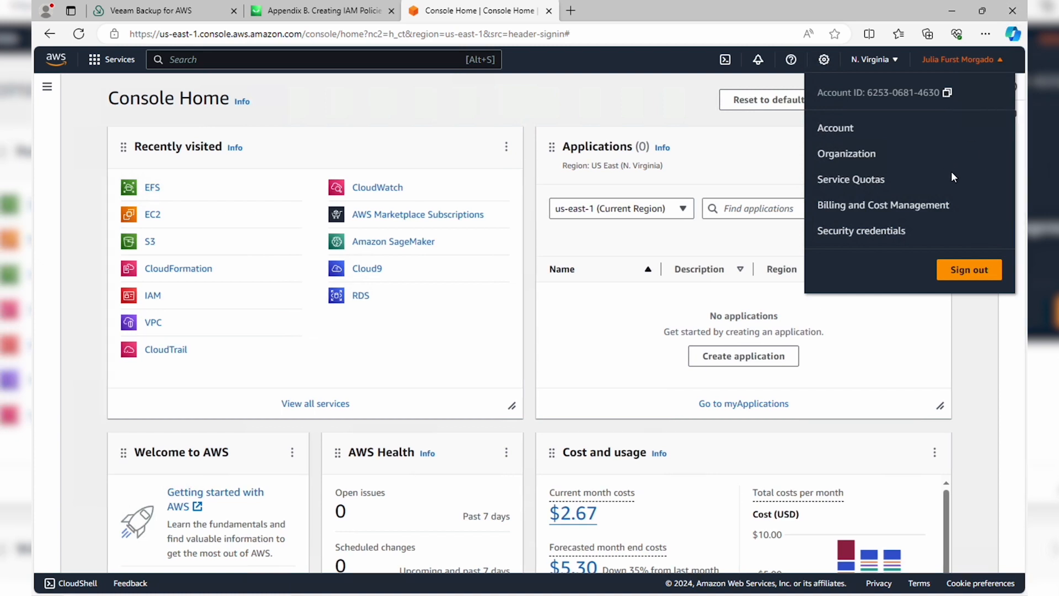
pyautogui.click(965, 274)
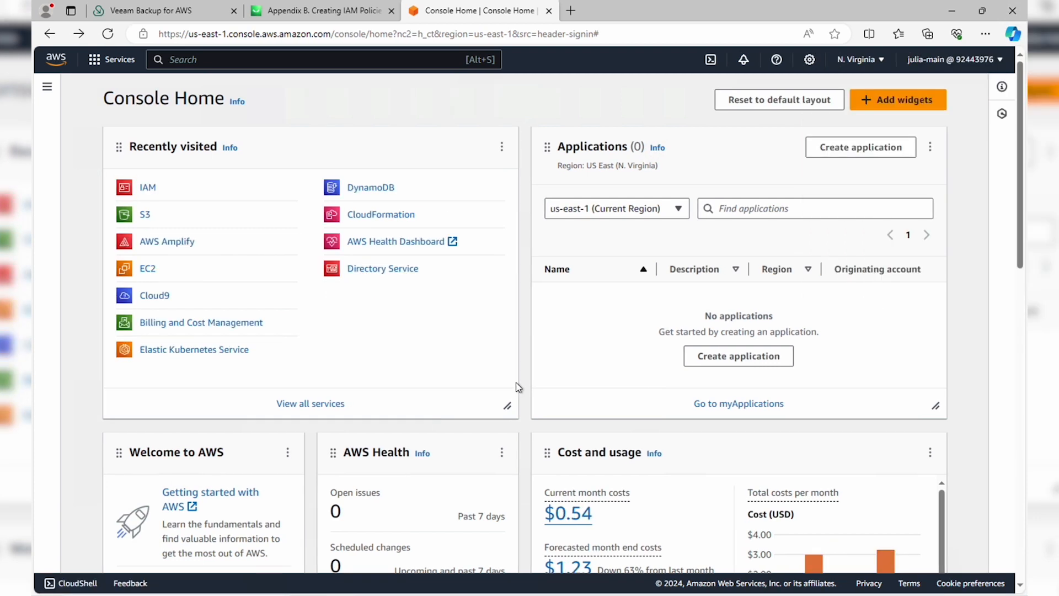
# - Start a new role in the disaster recovery account's IAM service with AWS account as the trusted entity type
pyautogui.click(147, 188)
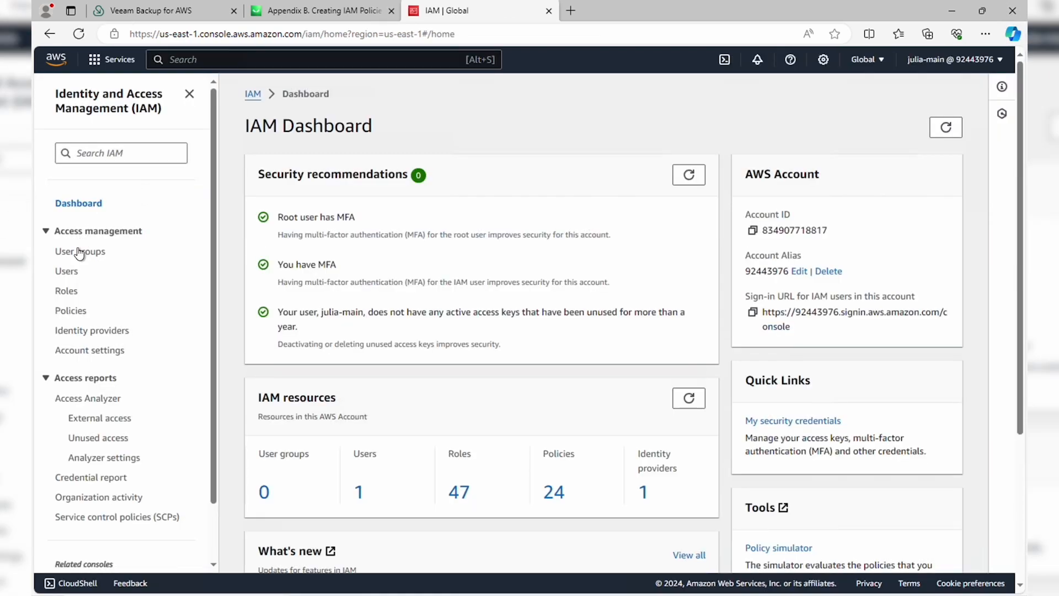
pyautogui.click(71, 296)
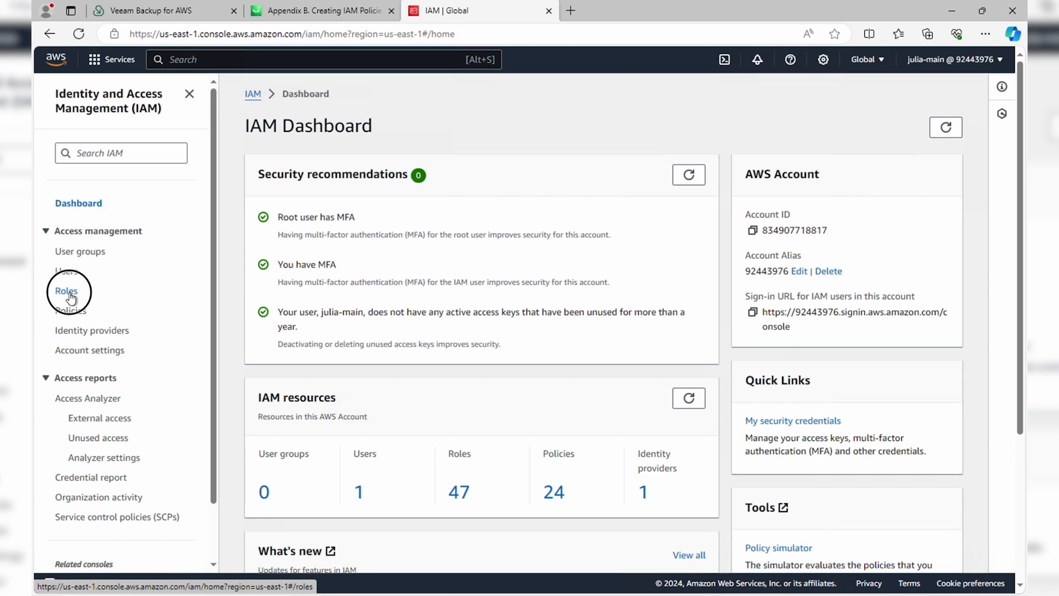
pyautogui.click(910, 141)
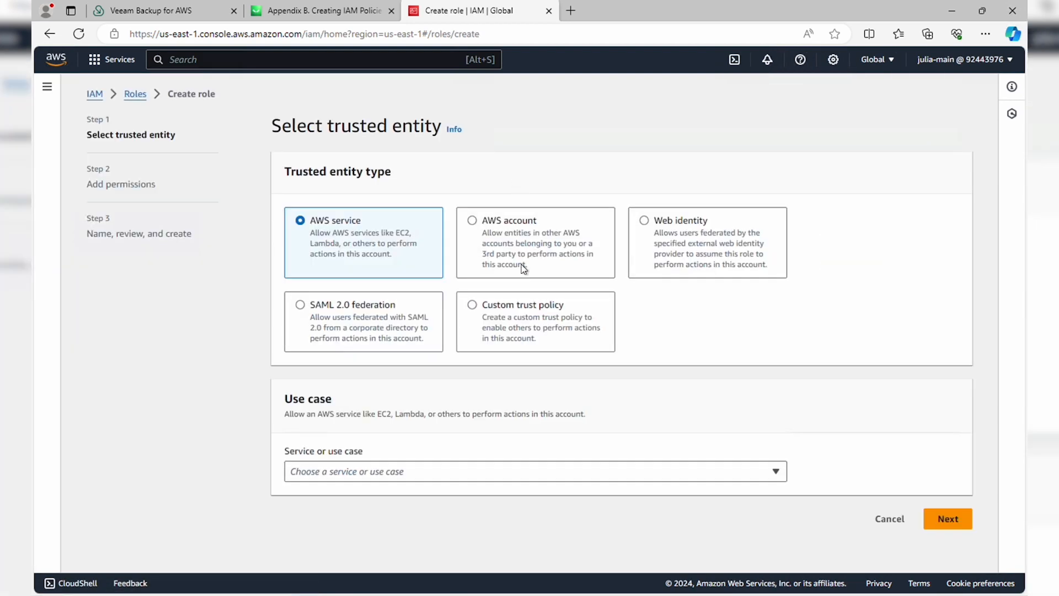
pyautogui.click(502, 232)
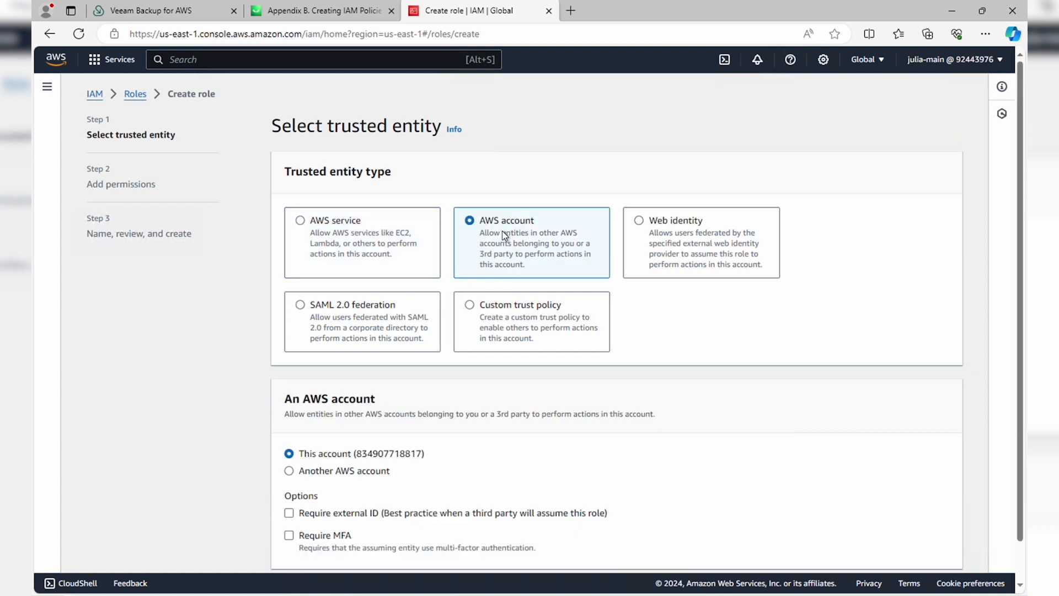
# - Trust another AWS account by entering the copied account ID, and continue to the role's permissions
pyautogui.scroll(-1, 508, 245)
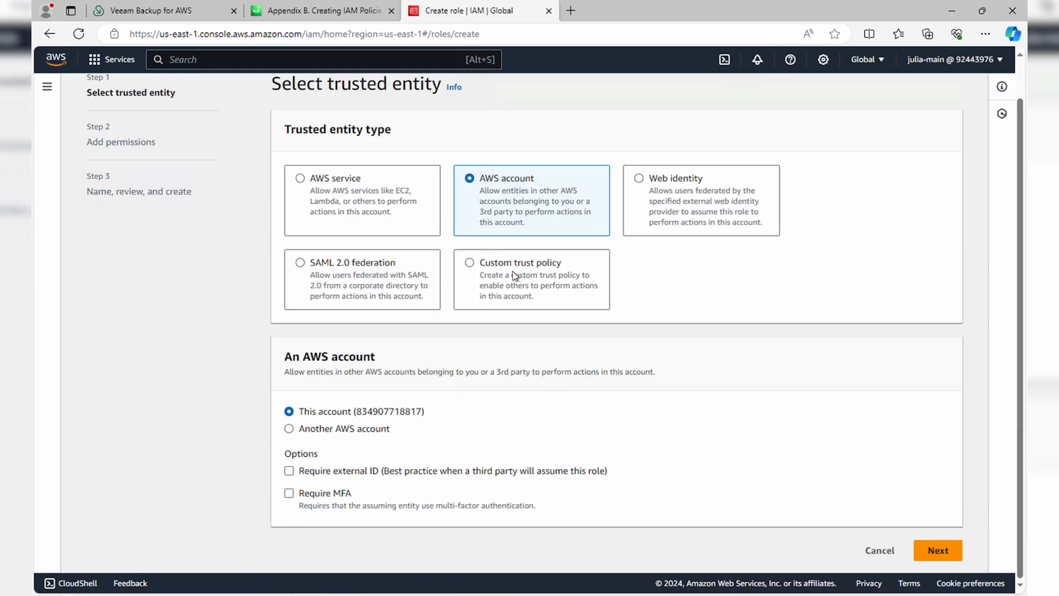
pyautogui.click(289, 429)
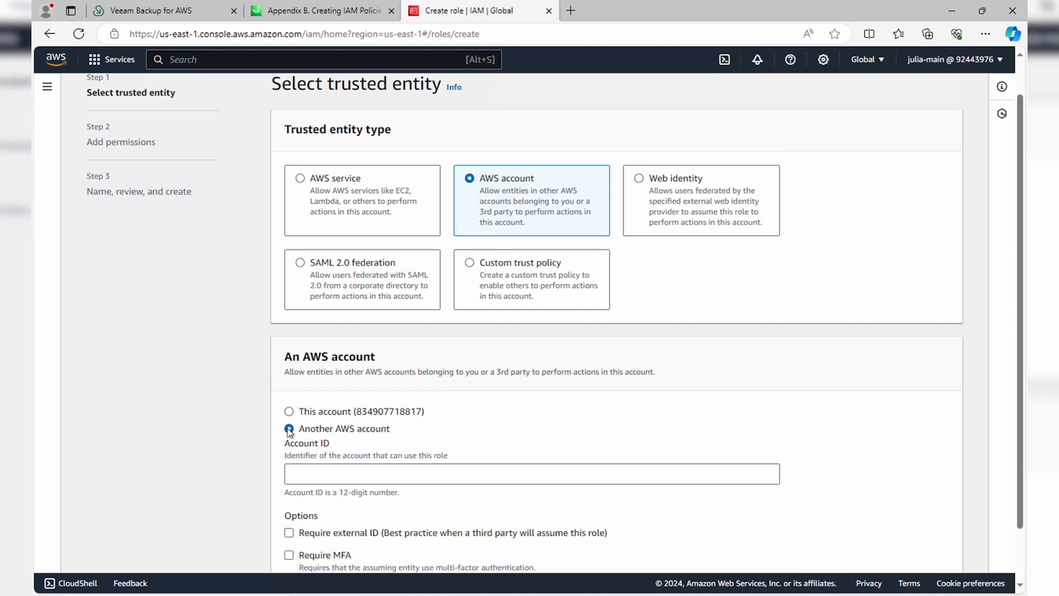
pyautogui.click(339, 476)
pyautogui.hotkey('ctrl', 'v')
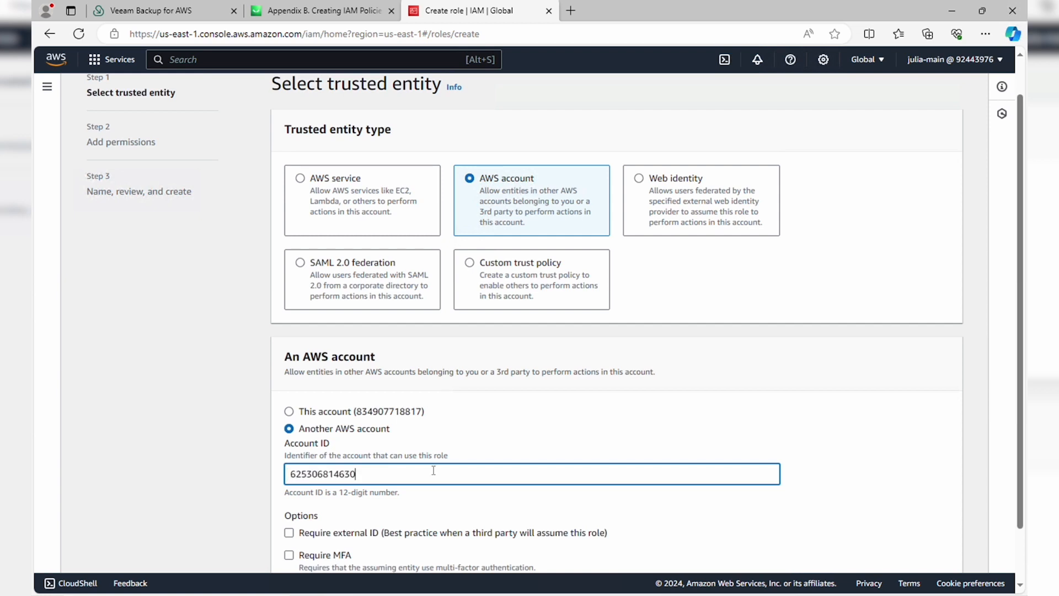
pyautogui.scroll(-1, 432, 470)
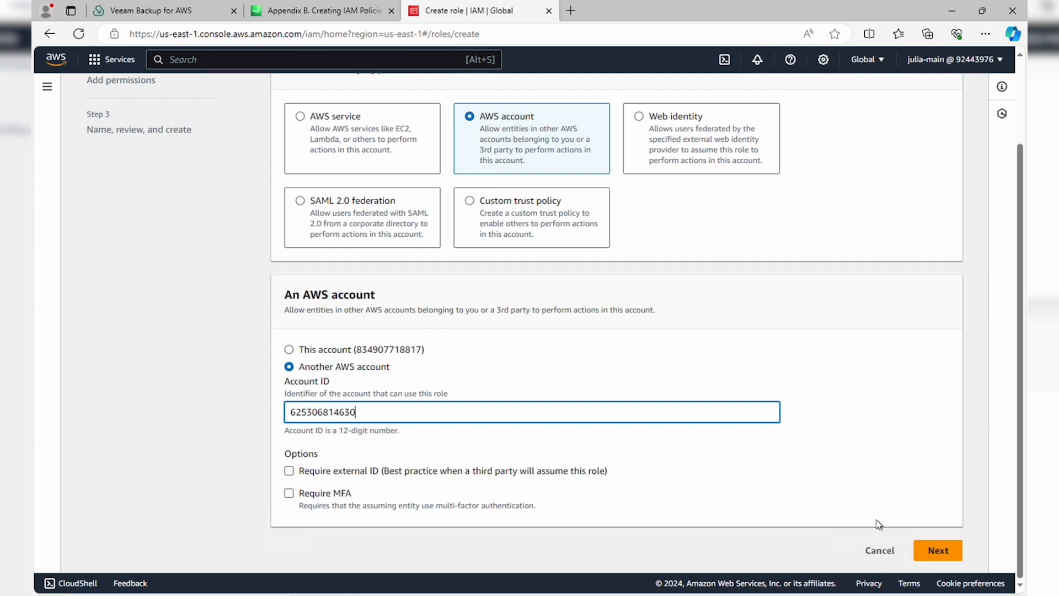
pyautogui.click(942, 553)
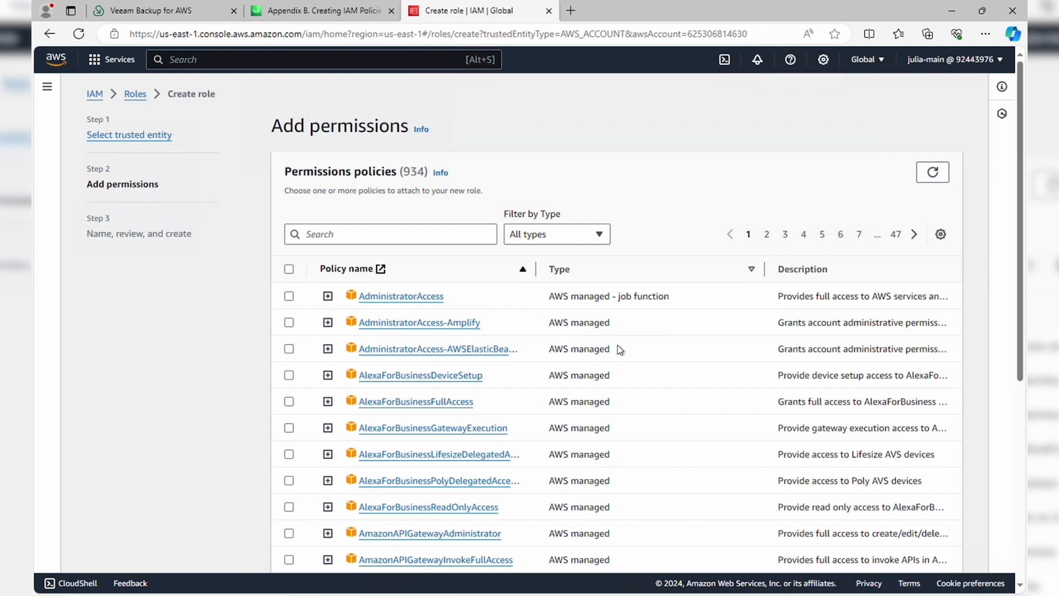
# - Filter the permissions policies by EC2- and attach the EC2-Restore-IAM policy to the role
pyautogui.click(444, 234)
pyautogui.write('EC')
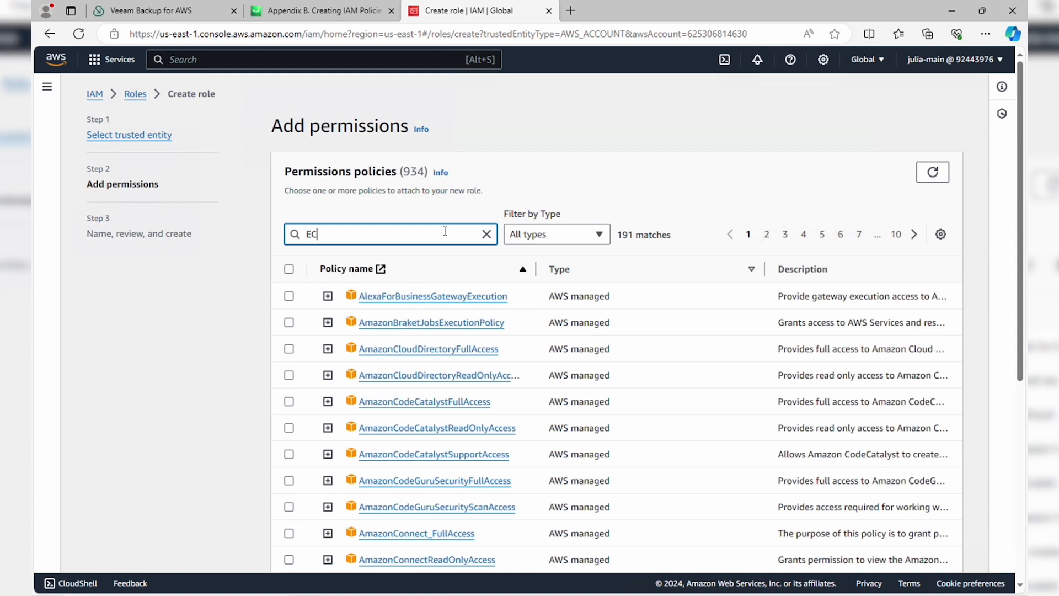
pyautogui.write('2-')
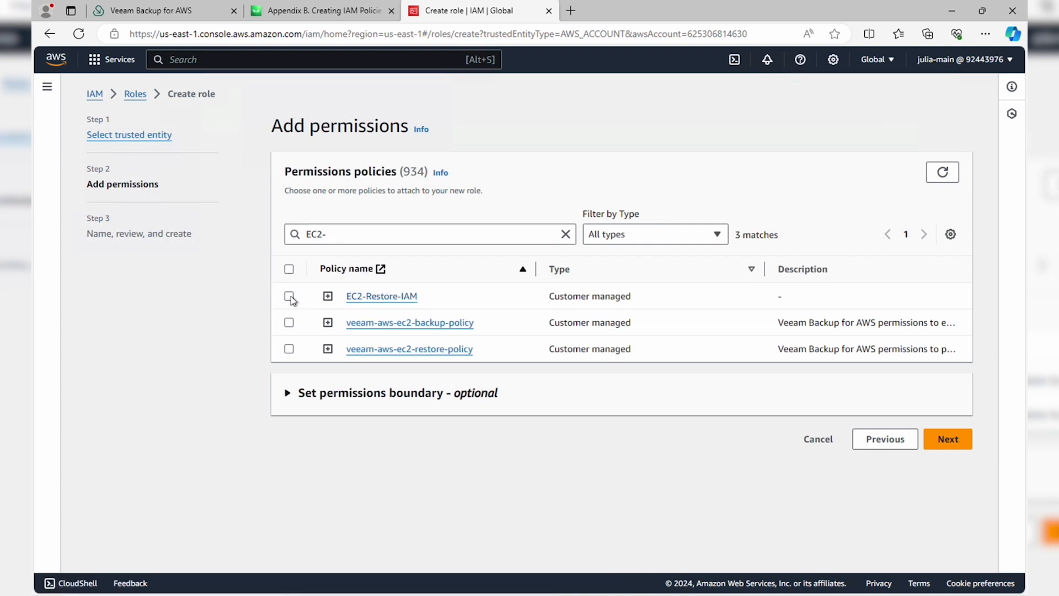
pyautogui.click(289, 296)
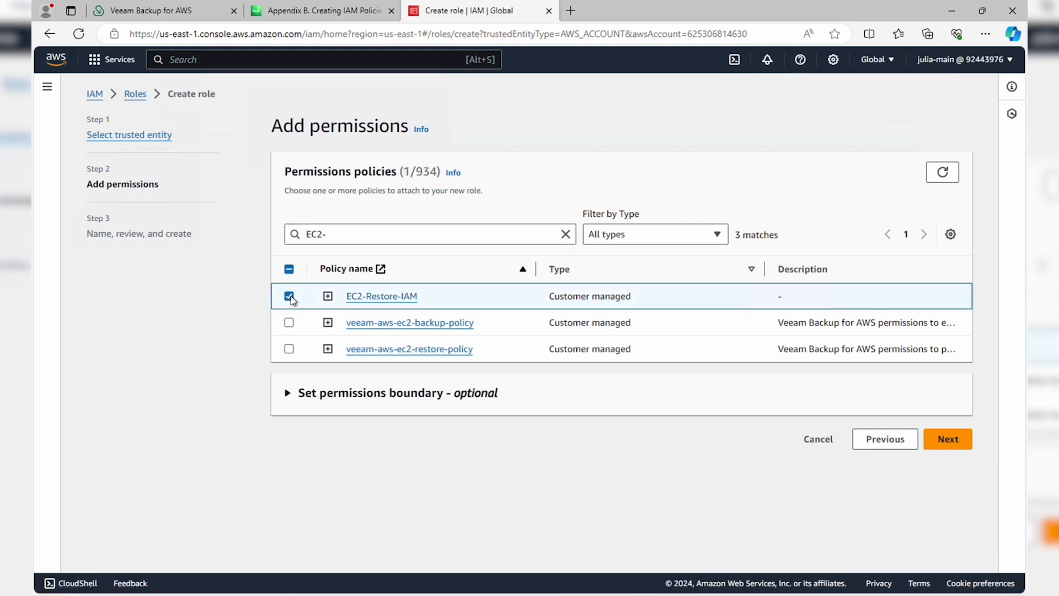
pyautogui.click(948, 439)
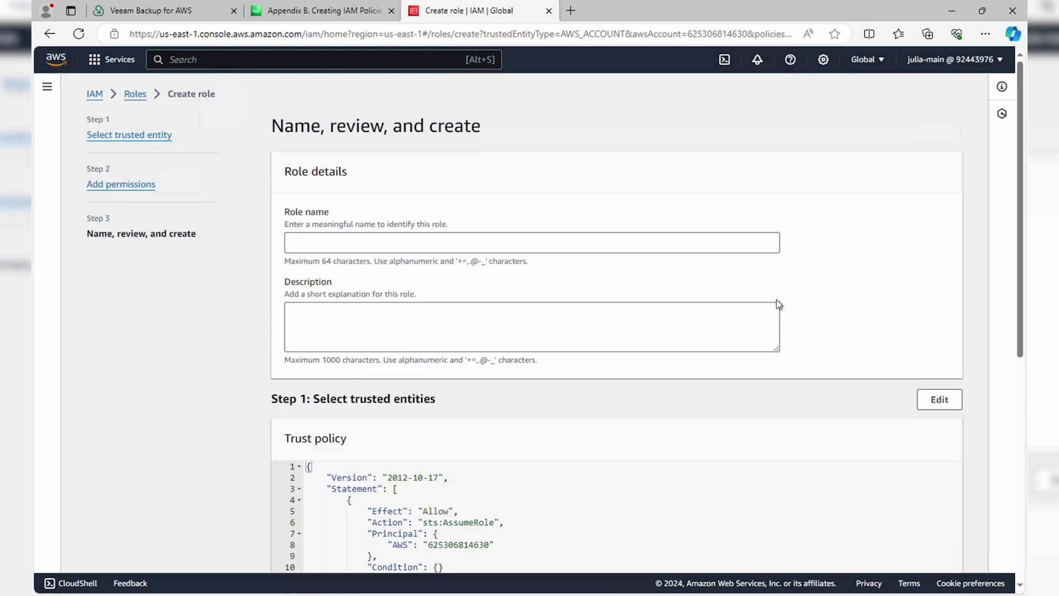
# - Name the role DR-IAM-role, review its trust policy and permissions, and create it
pyautogui.click(422, 239)
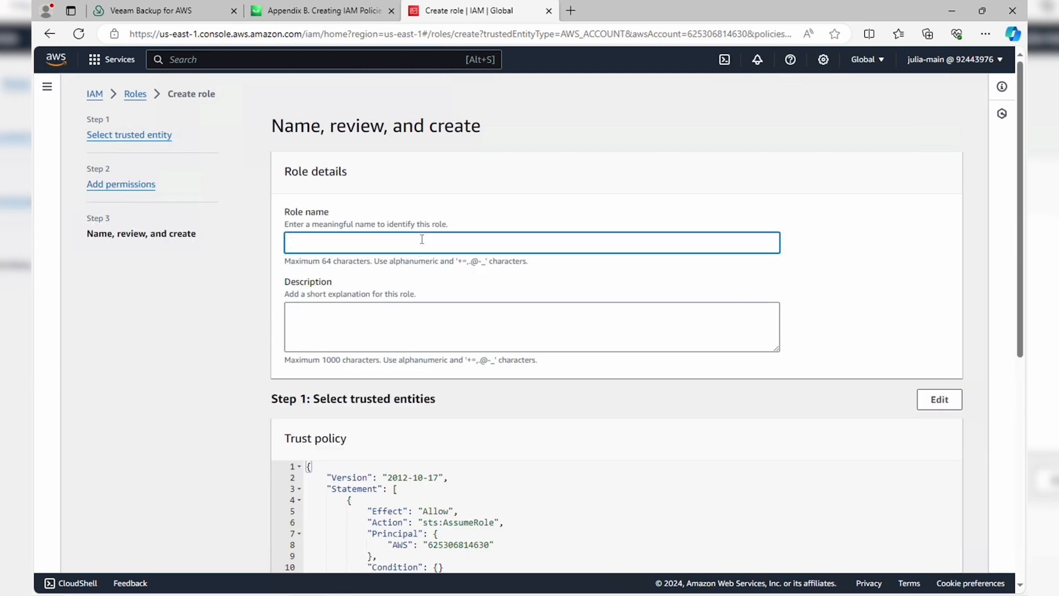
pyautogui.write('DR-IAM-role')
pyautogui.scroll(-5, 230, 337)
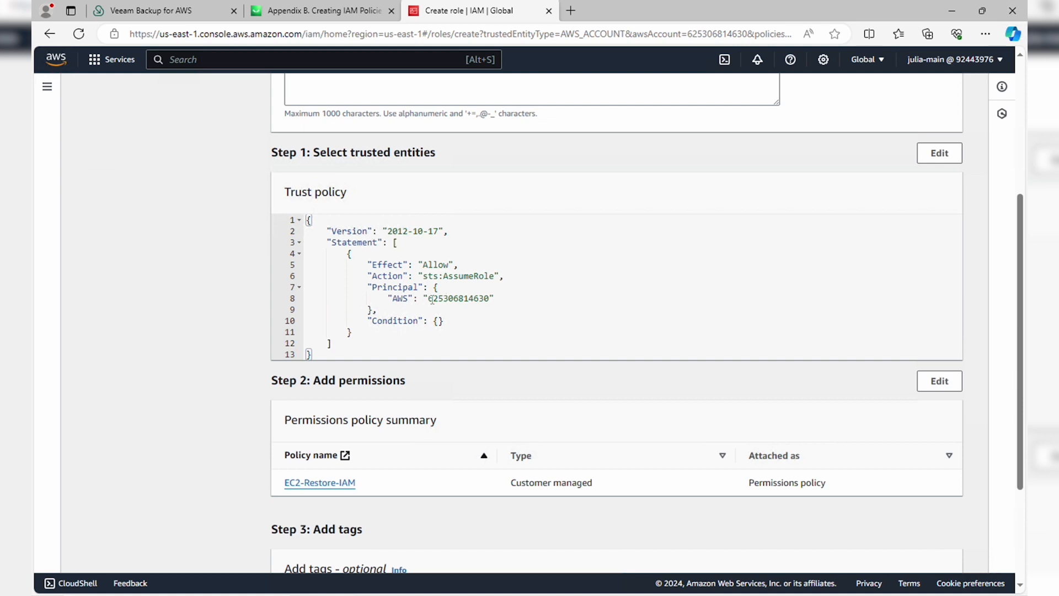
pyautogui.scroll(-3, 487, 330)
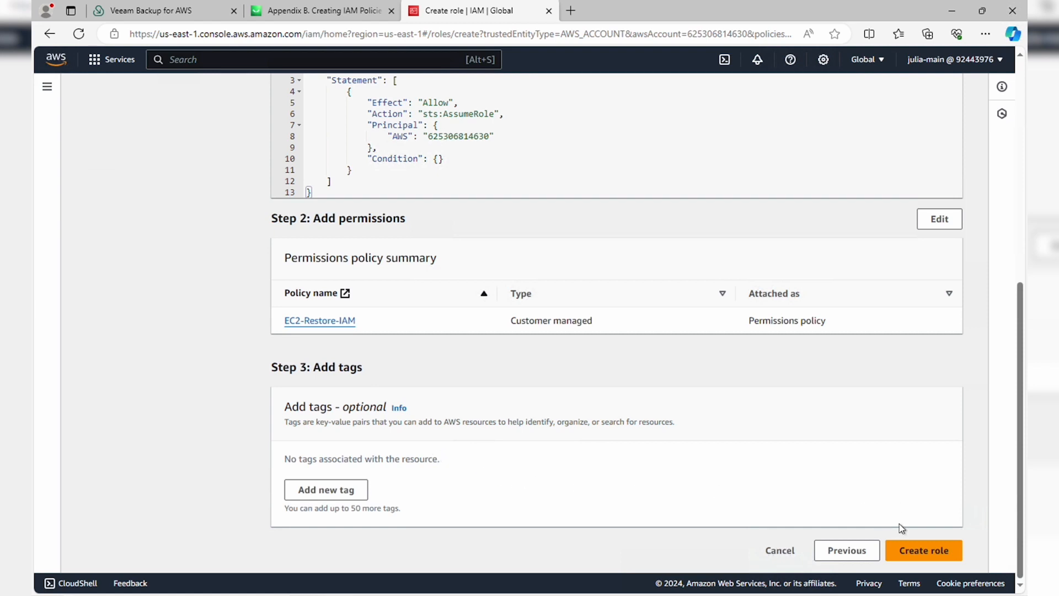
pyautogui.click(912, 551)
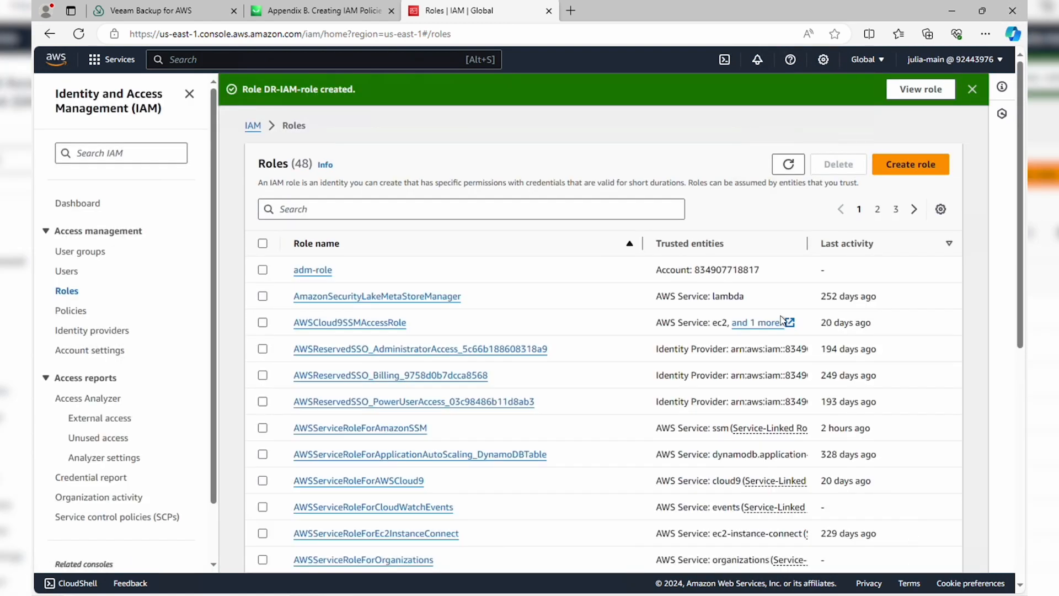
# - Switch back to Veeam Backup for AWS and enter the other account's ID and AWS role name DR-IAM-role, leaving the external ID empty
pyautogui.click(166, 13)
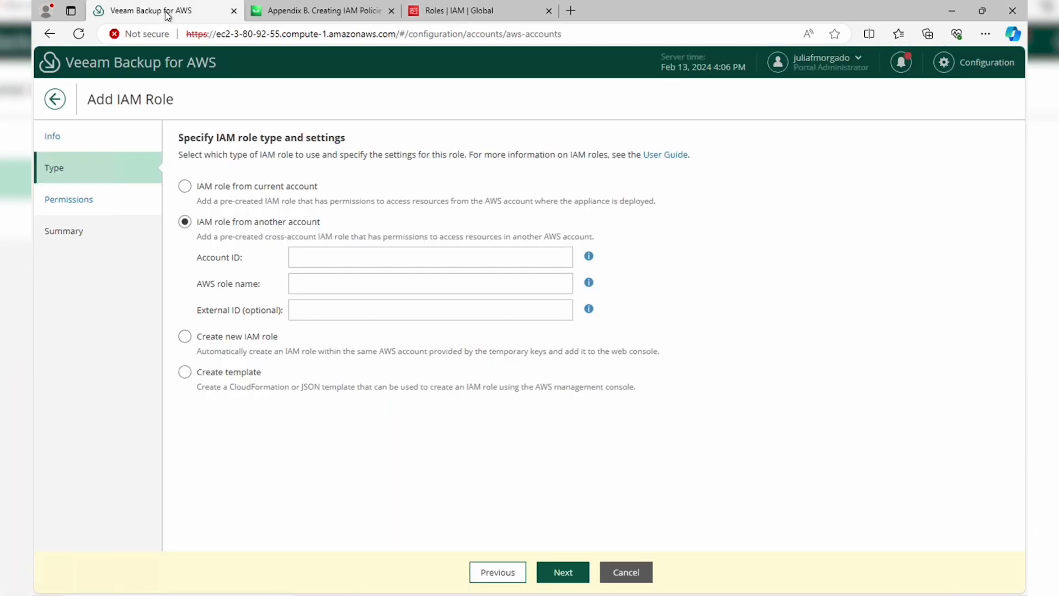
pyautogui.click(337, 256)
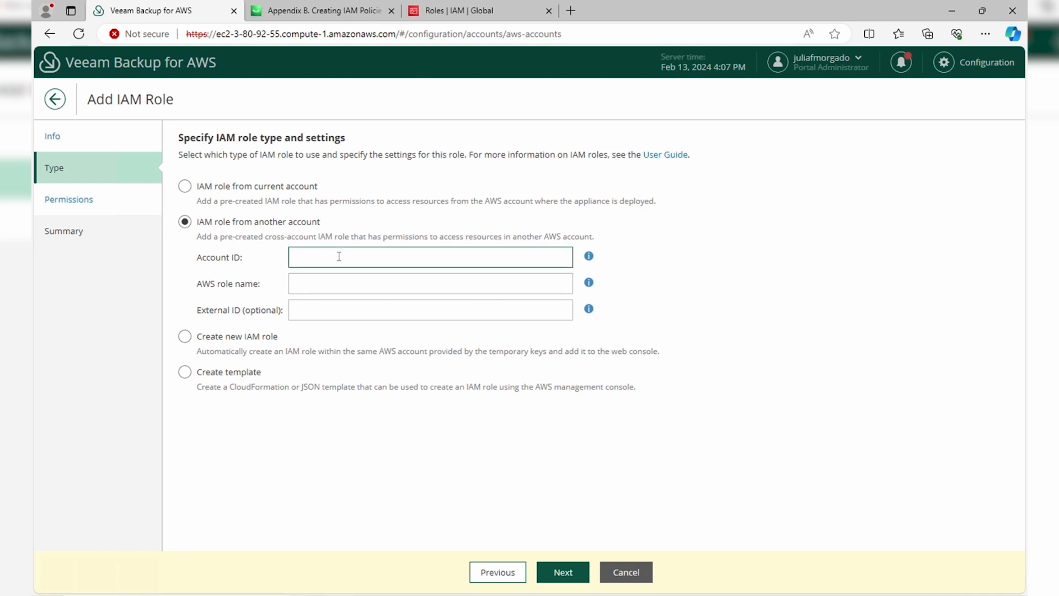
pyautogui.hotkey('ctrl', 'v')
pyautogui.click(336, 282)
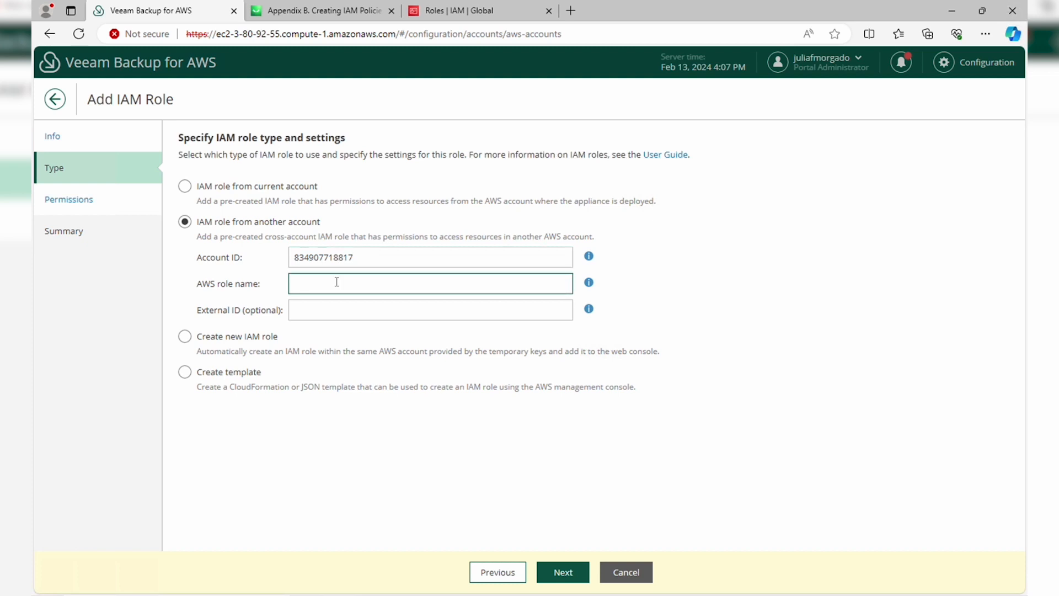
pyautogui.write('DR-I')
pyautogui.write('AM-role')
pyautogui.click(343, 314)
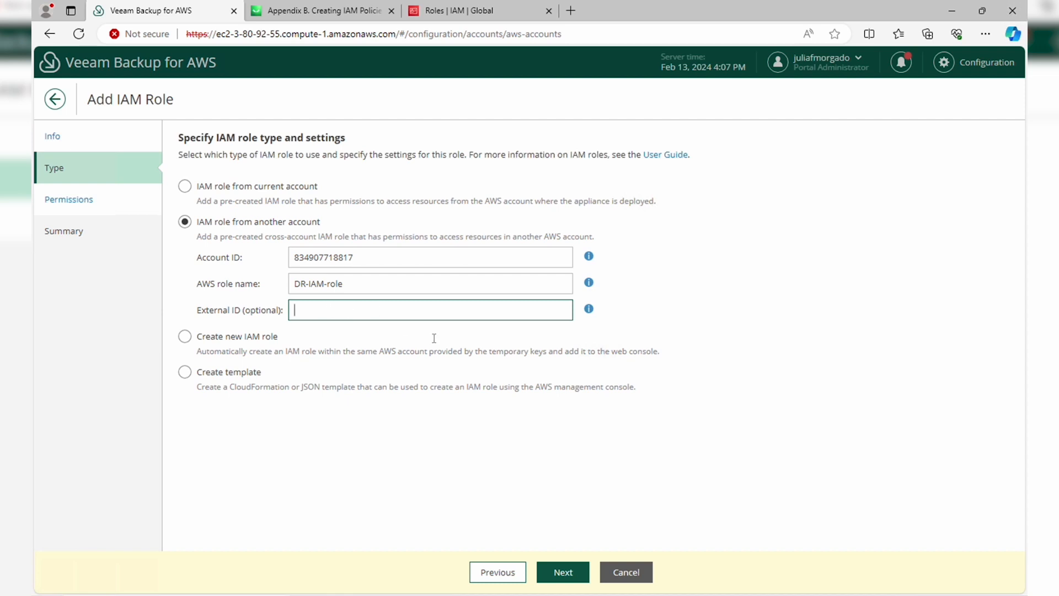
pyautogui.click(564, 574)
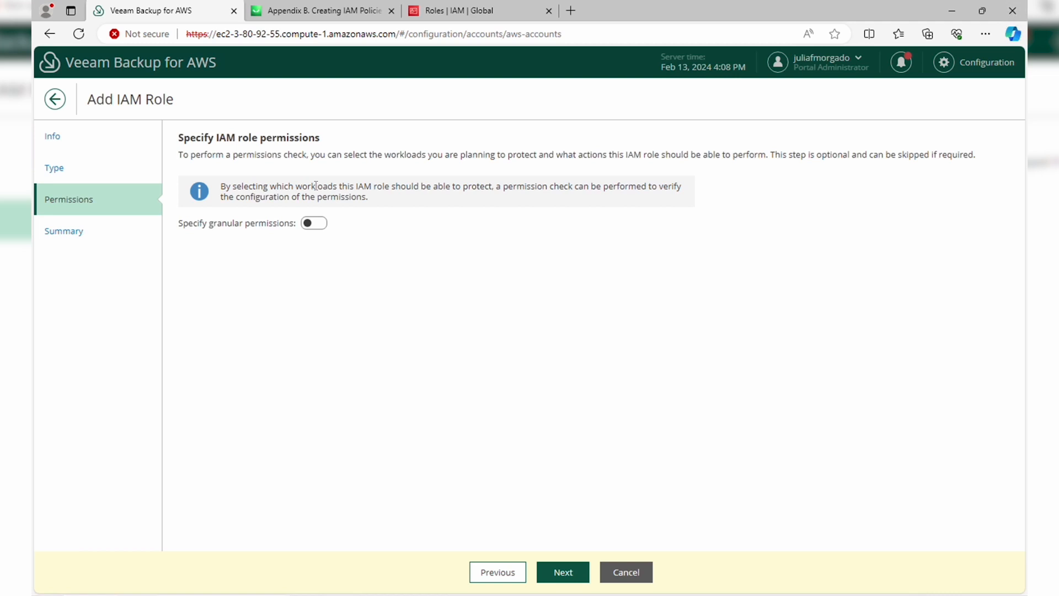
# - Specify granular permissions with only Restore for Amazon EC2, and finish adding the role with the permission check enabled
pyautogui.click(317, 223)
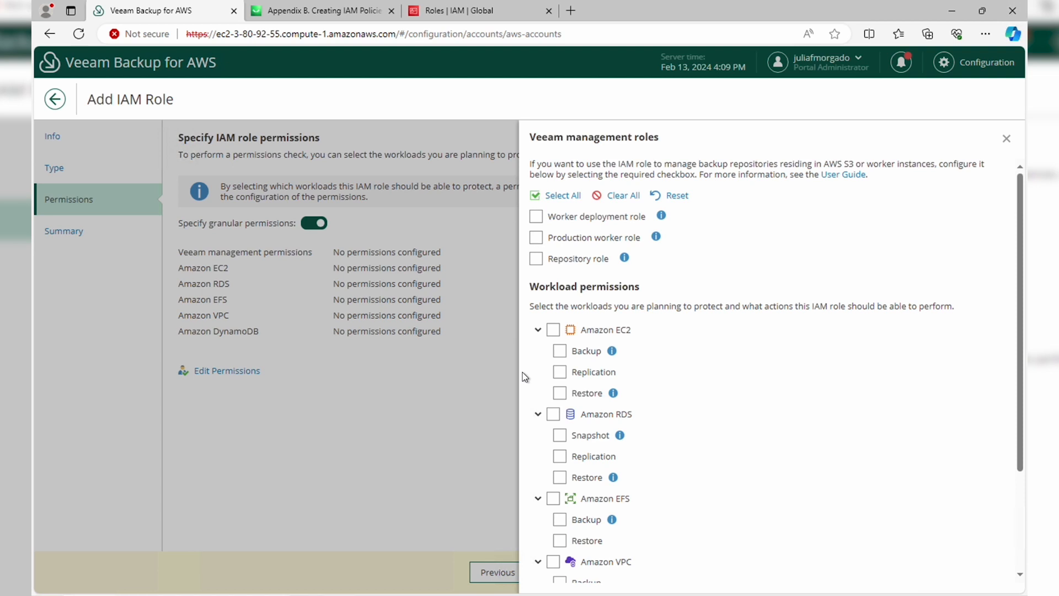
pyautogui.click(559, 393)
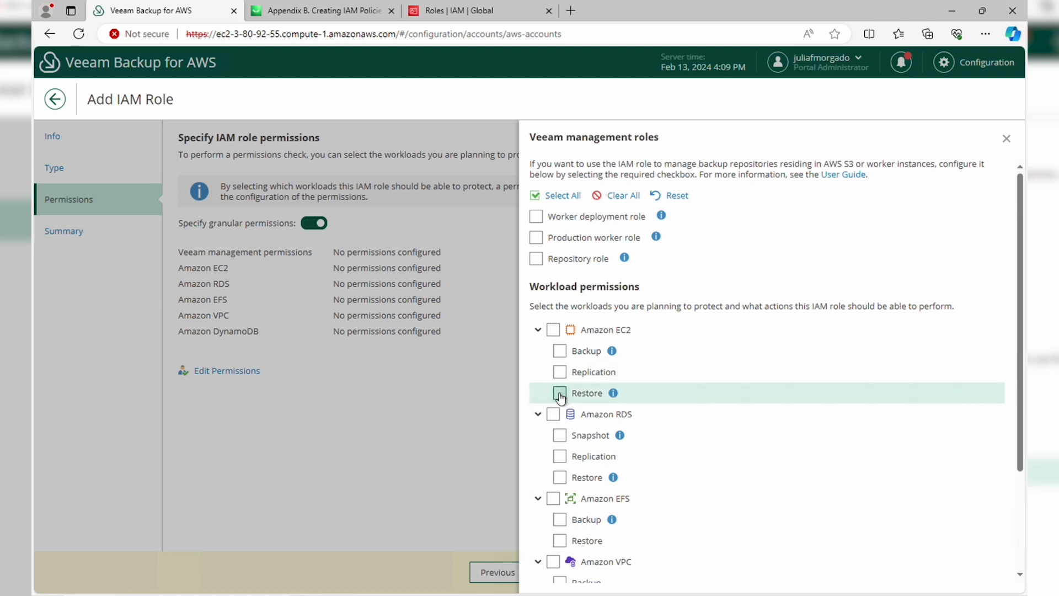
pyautogui.scroll(-5, 560, 397)
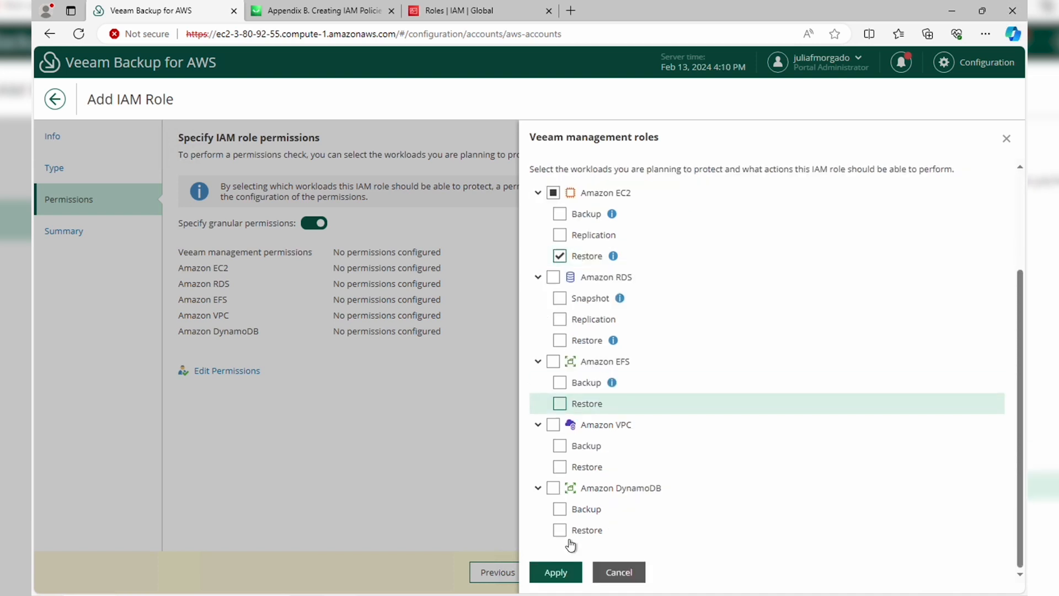
pyautogui.click(570, 570)
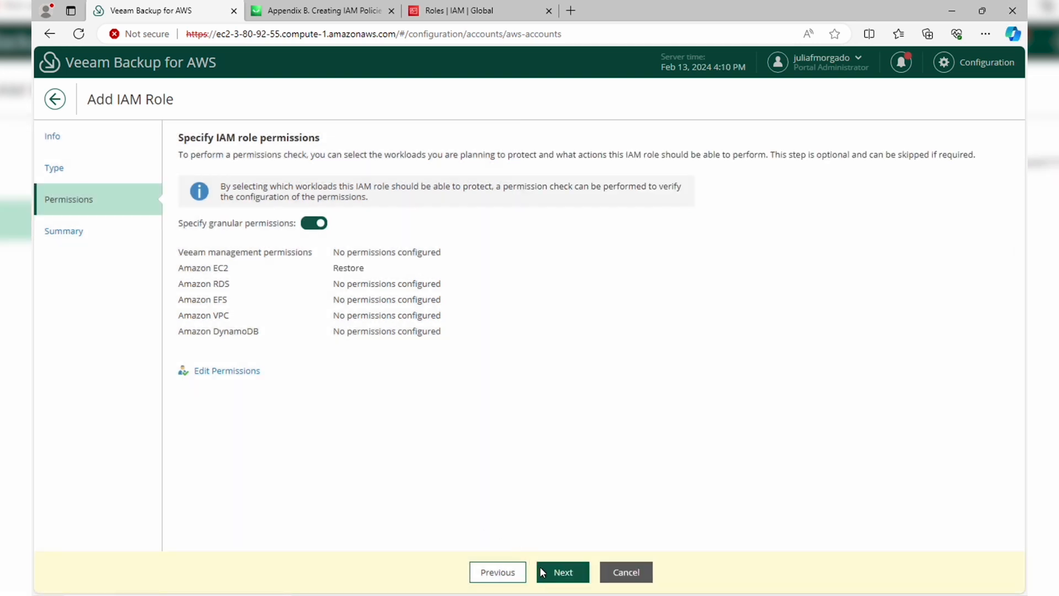
pyautogui.click(559, 571)
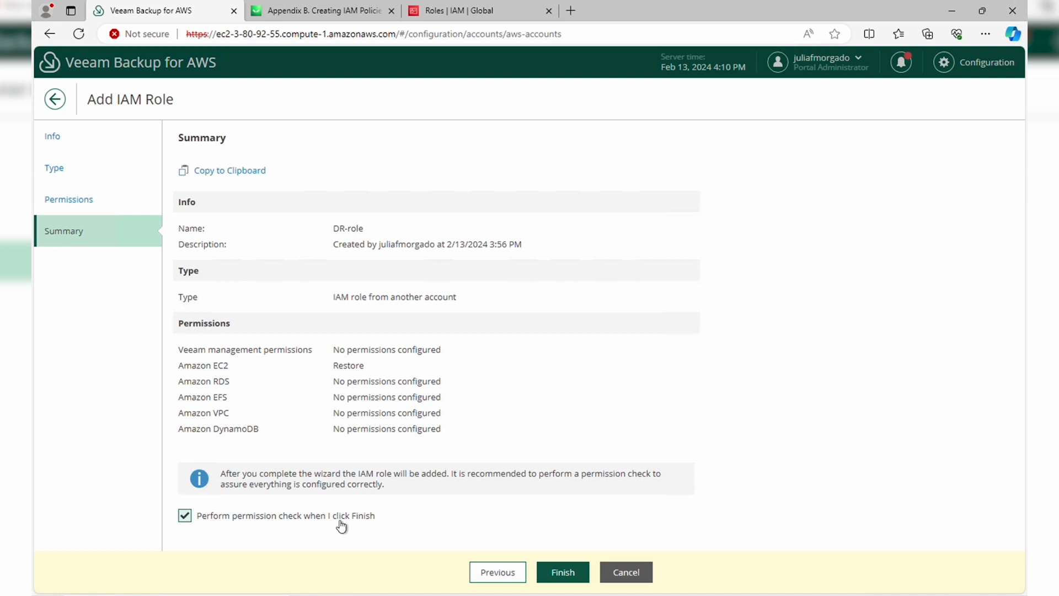
pyautogui.click(563, 574)
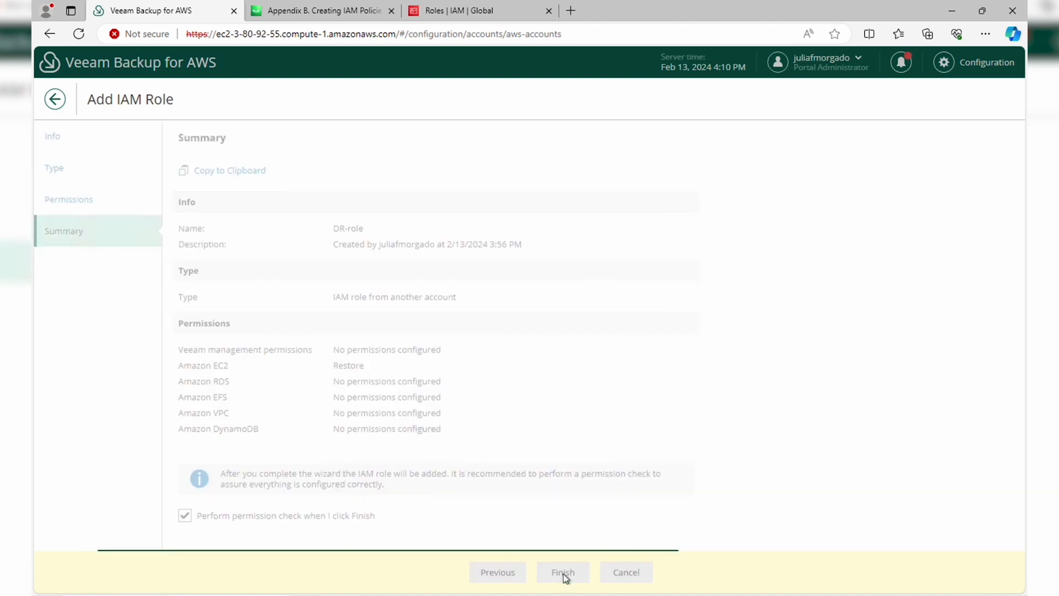